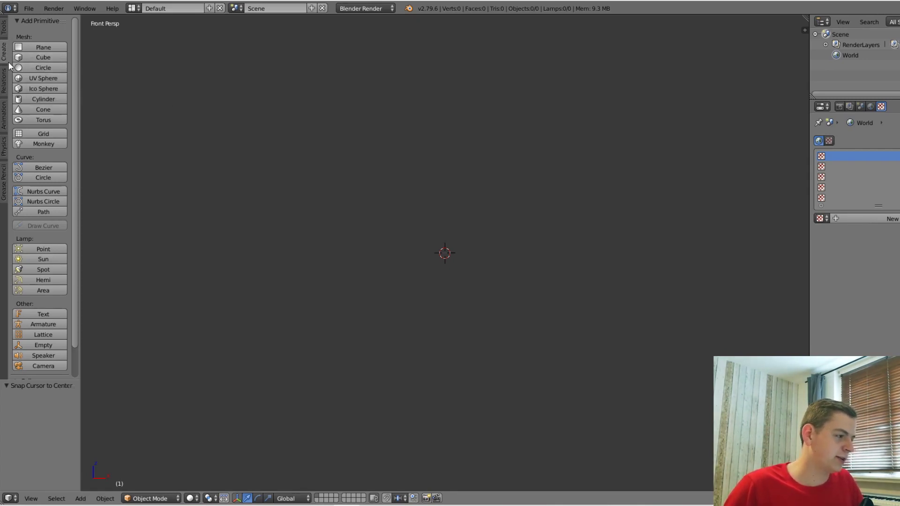
Add a circle mesh and set its radius to 600 in the Add Circle panel
{"action": "left_click", "coordinate": [43, 68]}
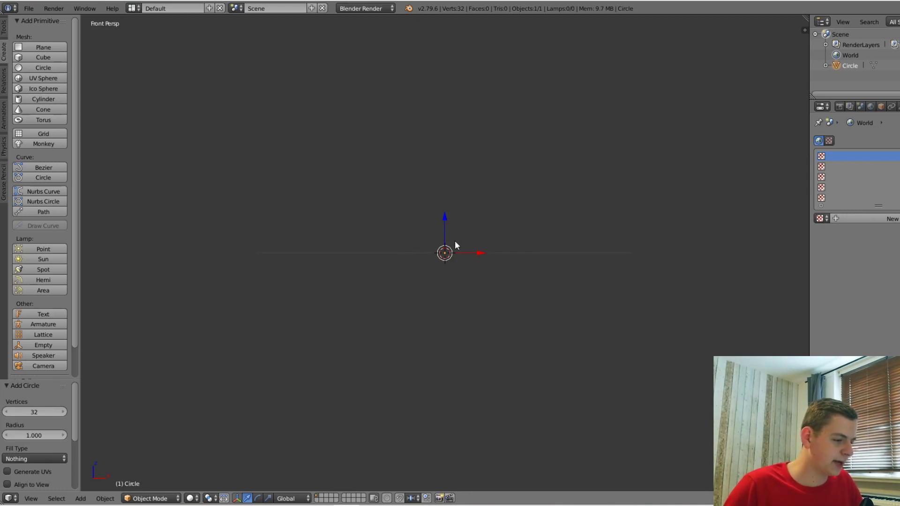
{"action": "middle_click_drag", "start_coordinate": [456, 245], "coordinate": [452, 297]}
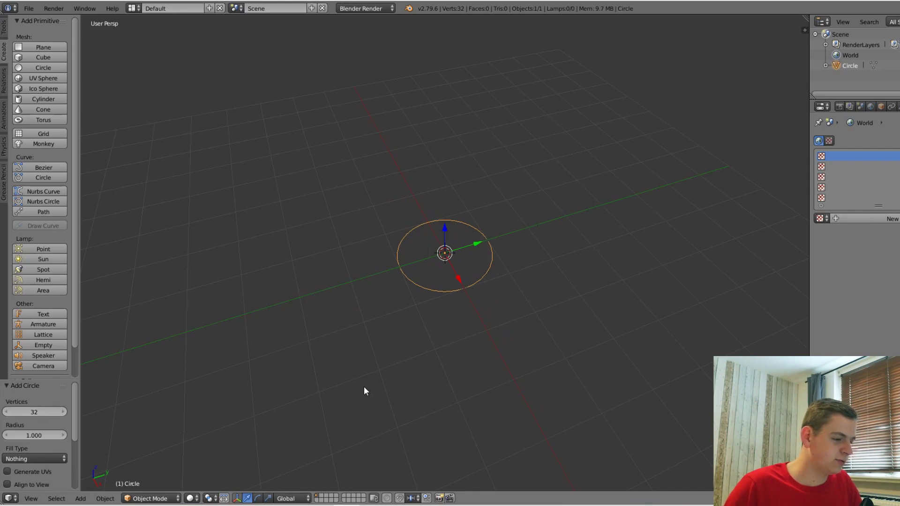
{"action": "scroll", "coordinate": [364, 389], "scroll_direction": "down", "scroll_amount": 10}
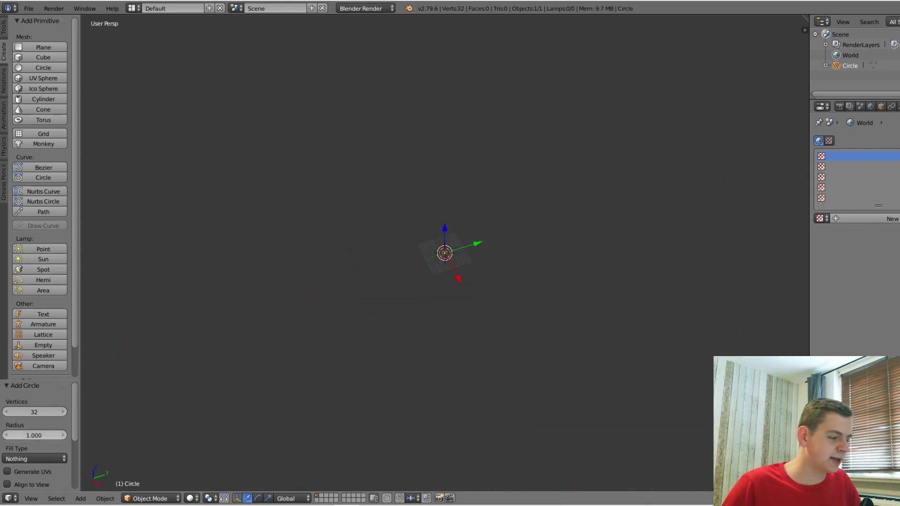
{"action": "left_click", "coordinate": [34, 438]}
{"action": "type", "text": "600"}
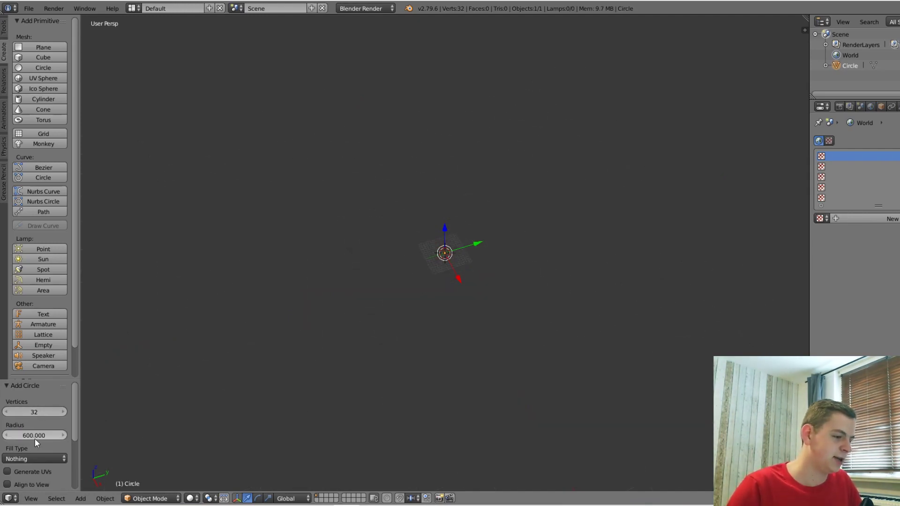
{"action": "key", "text": "Return"}
{"action": "scroll", "coordinate": [480, 382], "scroll_direction": "down", "scroll_amount": 6}
{"action": "middle_click_drag", "start_coordinate": [366, 271], "coordinate": [243, 370]}
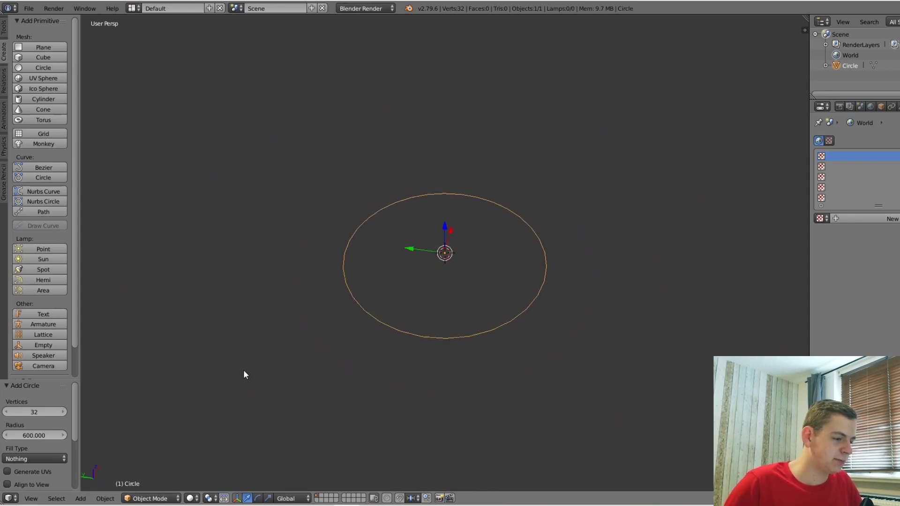
{"action": "scroll", "coordinate": [243, 370], "scroll_direction": "up", "scroll_amount": 3}
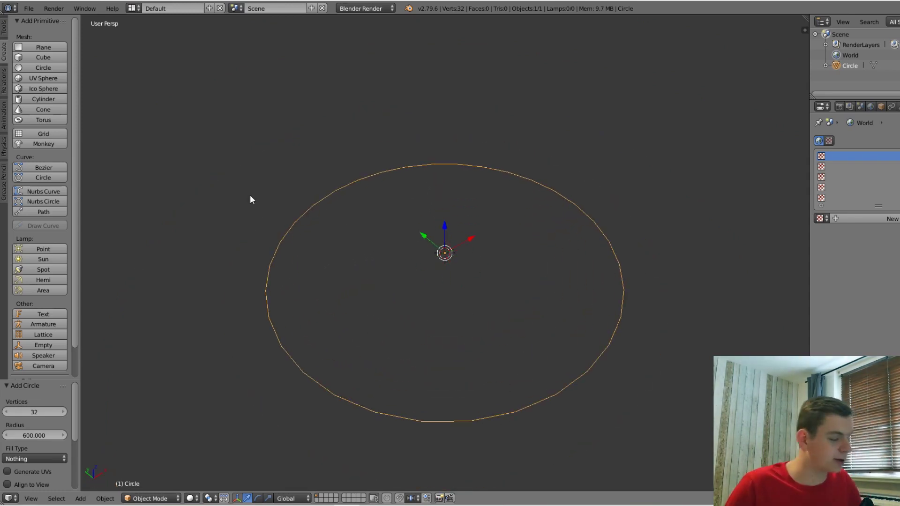
Delete the circle and add a fresh circle mesh from the Shift+A menu
{"action": "key", "text": "Delete"}
{"action": "key", "text": "shift+a"}
{"action": "mouse_move", "coordinate": [250, 198]}
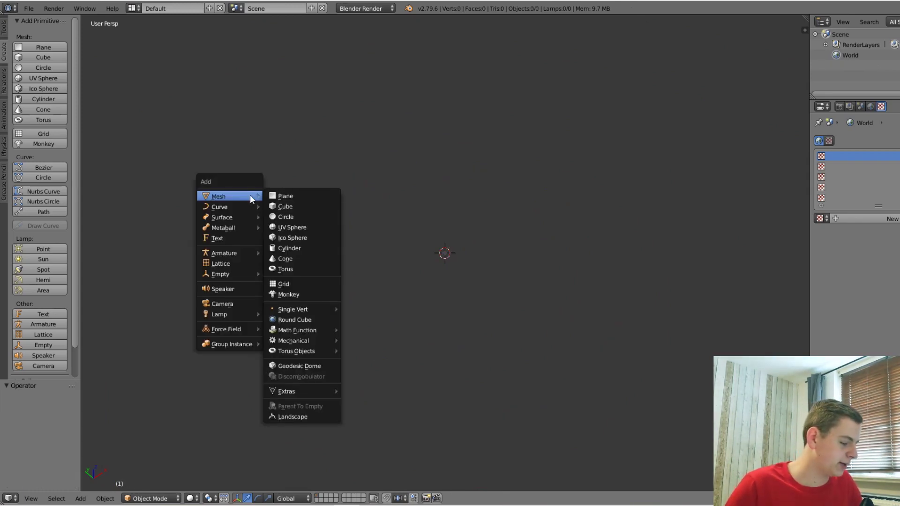
{"action": "left_click", "coordinate": [287, 216]}
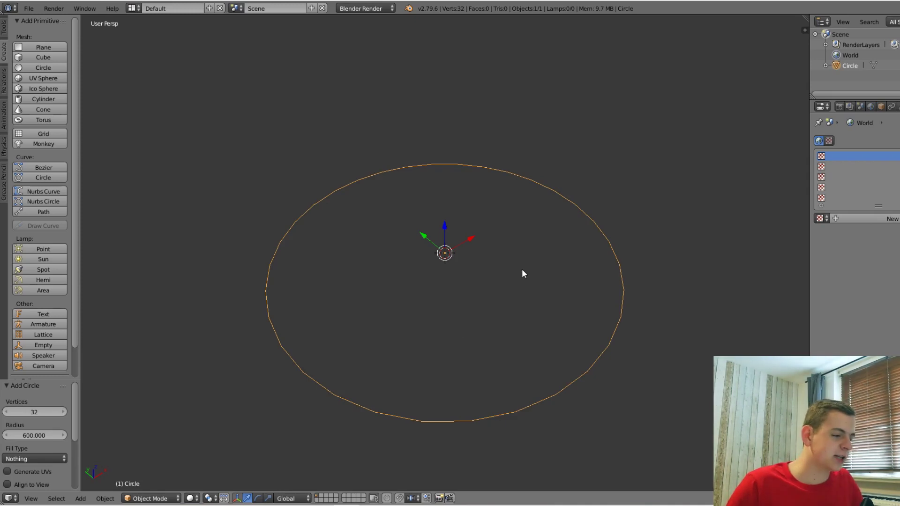
{"action": "middle_click_drag", "start_coordinate": [508, 282], "coordinate": [492, 263]}
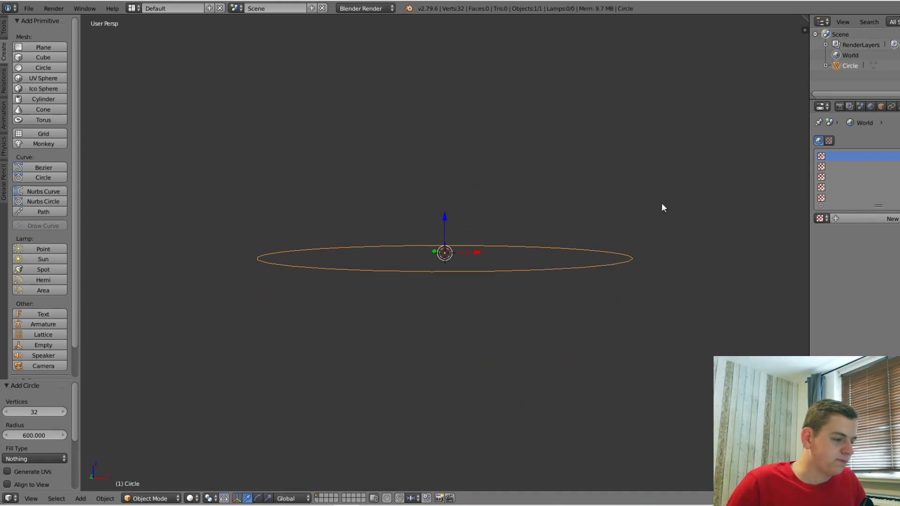
Enter edit mode, trial a -150 Z extrusion, then undo it to keep the ring flat
{"action": "key", "text": "Tab"}
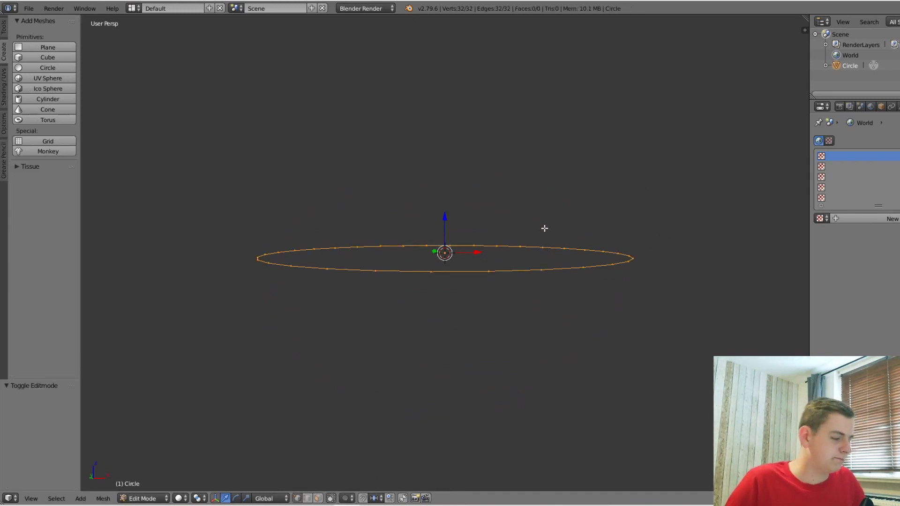
{"action": "middle_click_drag", "start_coordinate": [542, 229], "coordinate": [517, 224]}
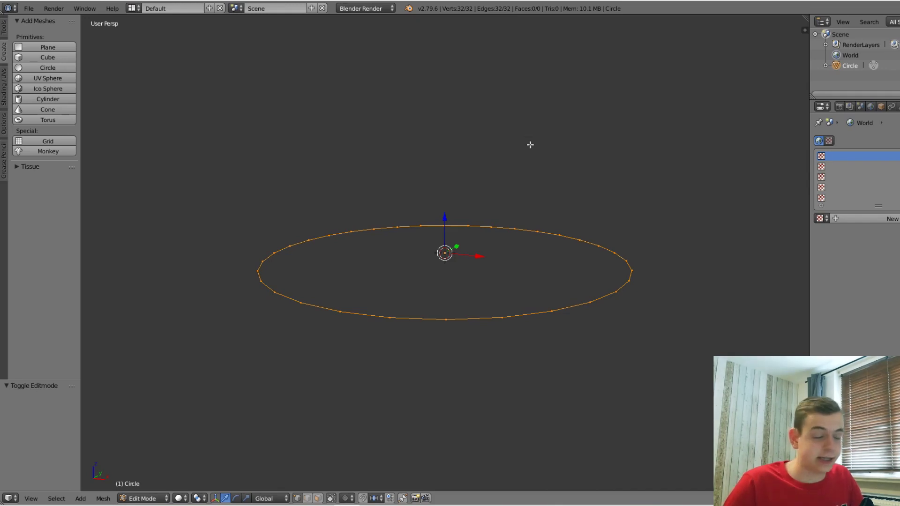
{"action": "key", "text": "e"}
{"action": "key", "text": "z"}
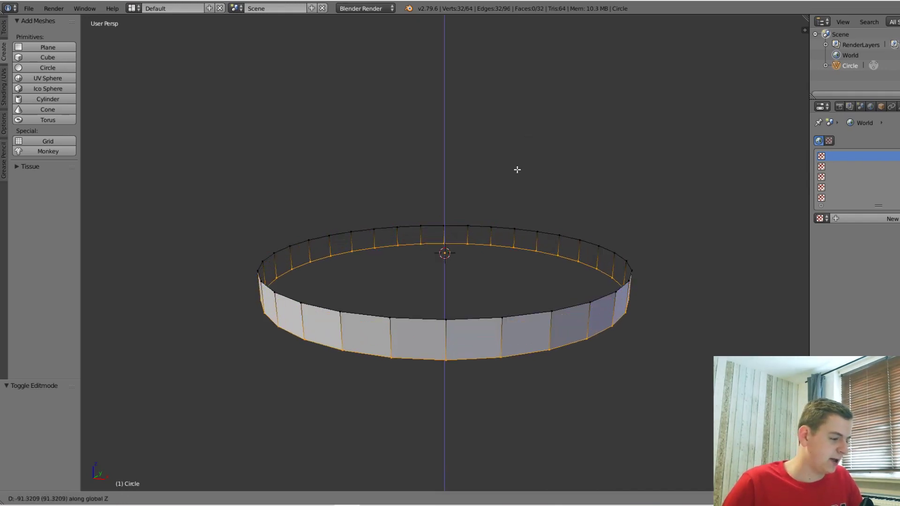
{"action": "type", "text": "-150"}
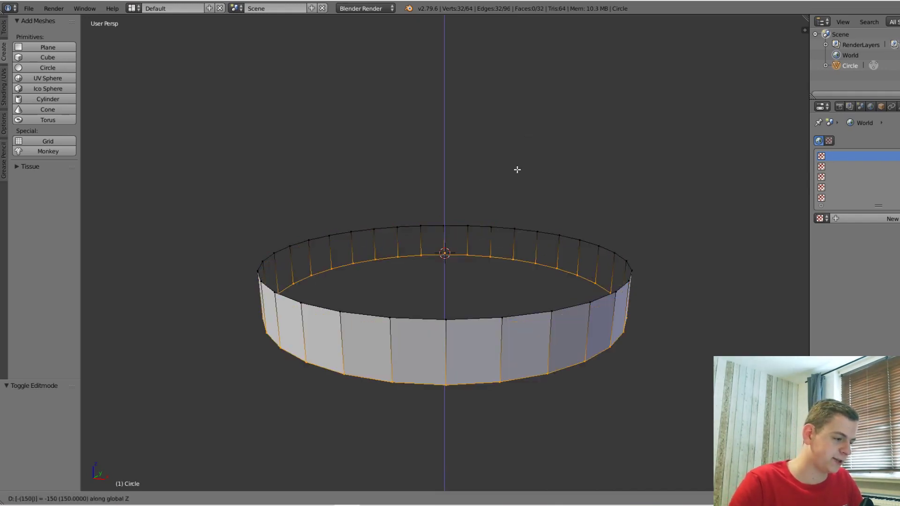
{"action": "key", "text": "Return"}
{"action": "middle_click_drag", "start_coordinate": [669, 327], "coordinate": [269, 324]}
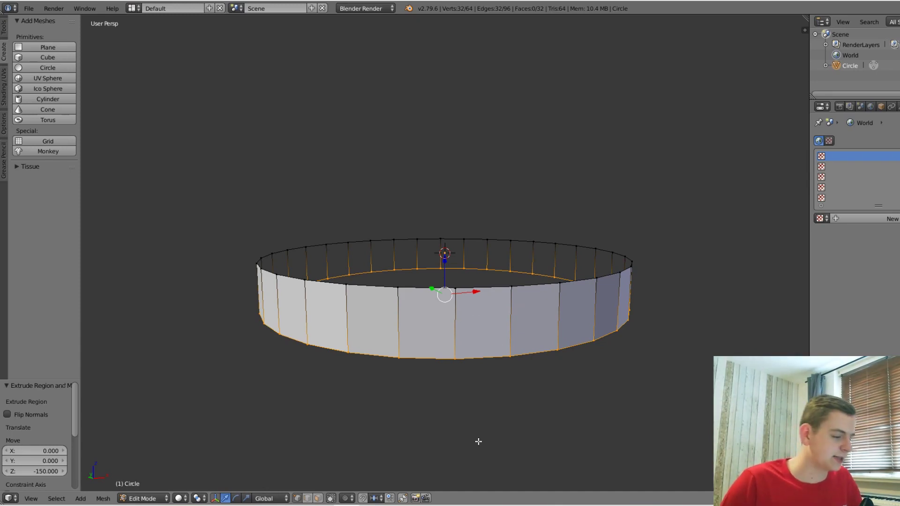
{"action": "middle_click_drag", "start_coordinate": [483, 375], "coordinate": [471, 382]}
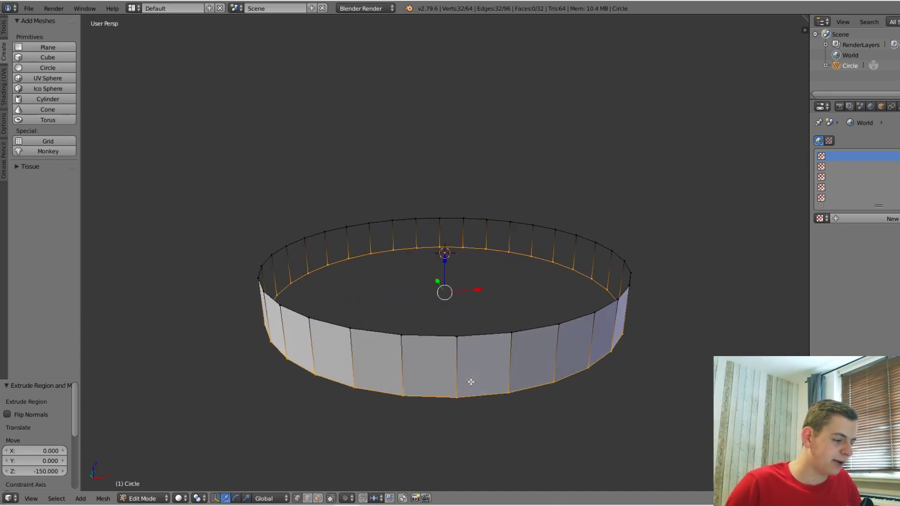
{"action": "key", "text": "ctrl+z"}
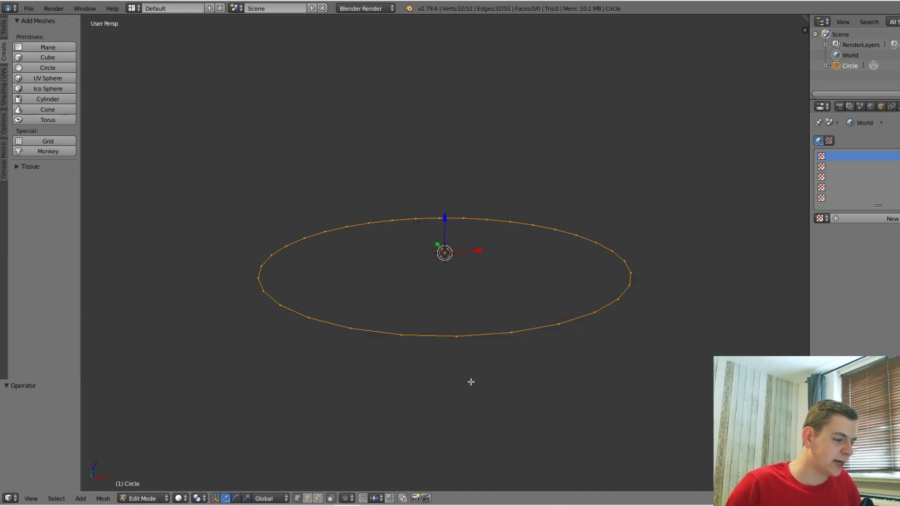
Switch to face select, select the whole circle, and cancel the aborted trial extrusions
{"action": "left_click", "coordinate": [318, 499]}
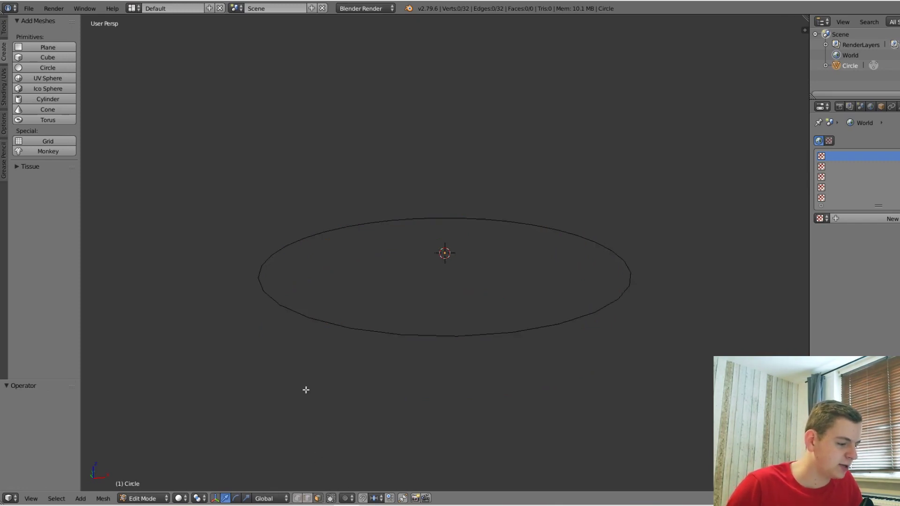
{"action": "key", "text": "a"}
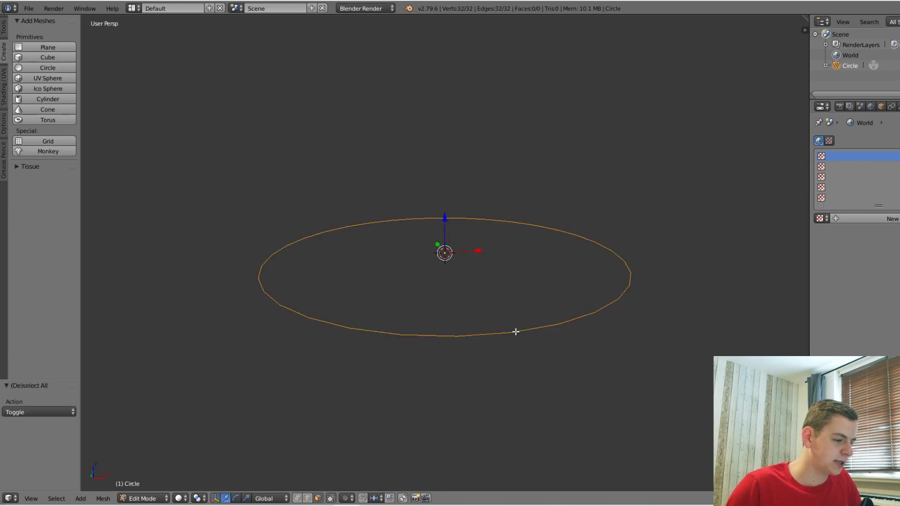
{"action": "key", "text": "a"}
{"action": "key", "text": "a"}
{"action": "middle_click_drag", "start_coordinate": [516, 330], "coordinate": [509, 378]}
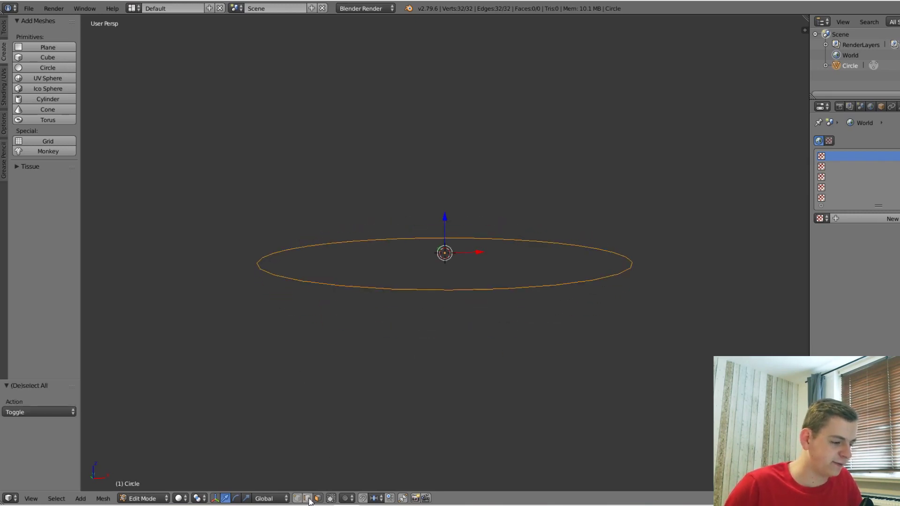
{"action": "key", "text": "g"}
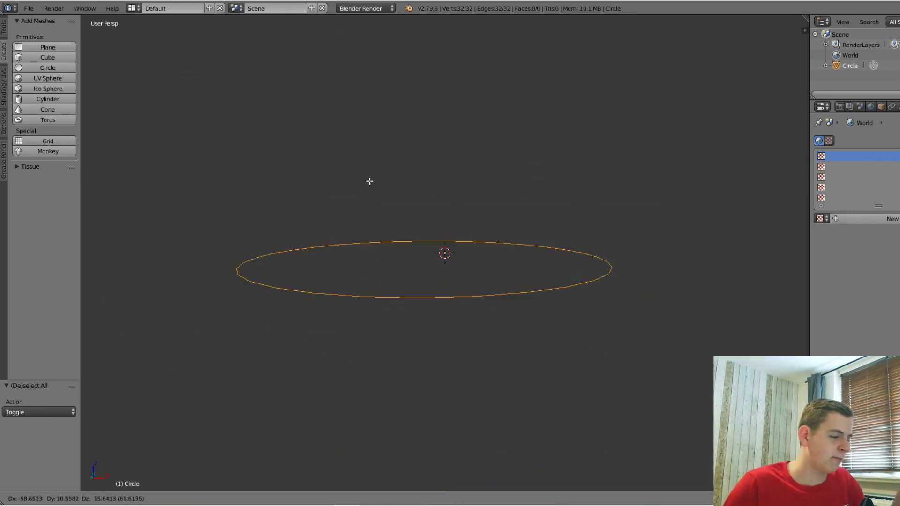
{"action": "key", "text": "Escape"}
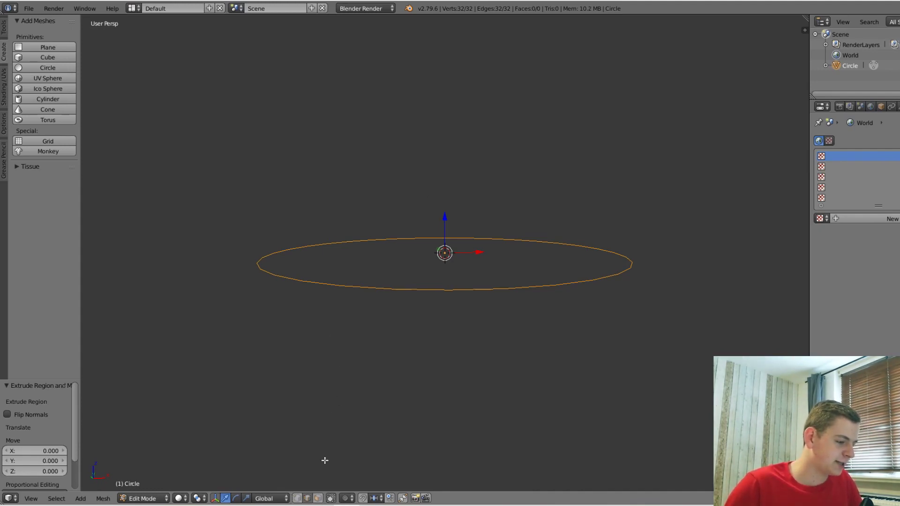
{"action": "key", "text": "e"}
{"action": "key", "text": "Escape"}
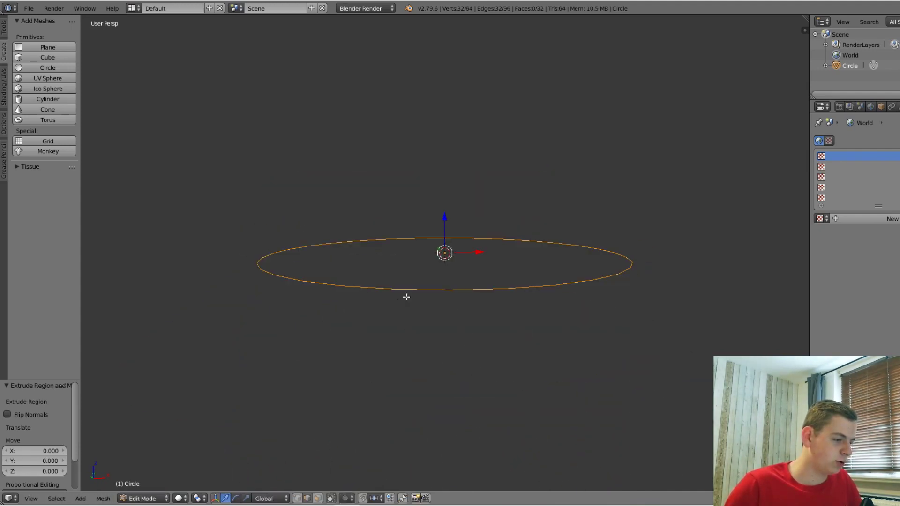
{"action": "key", "text": "ctrl+z"}
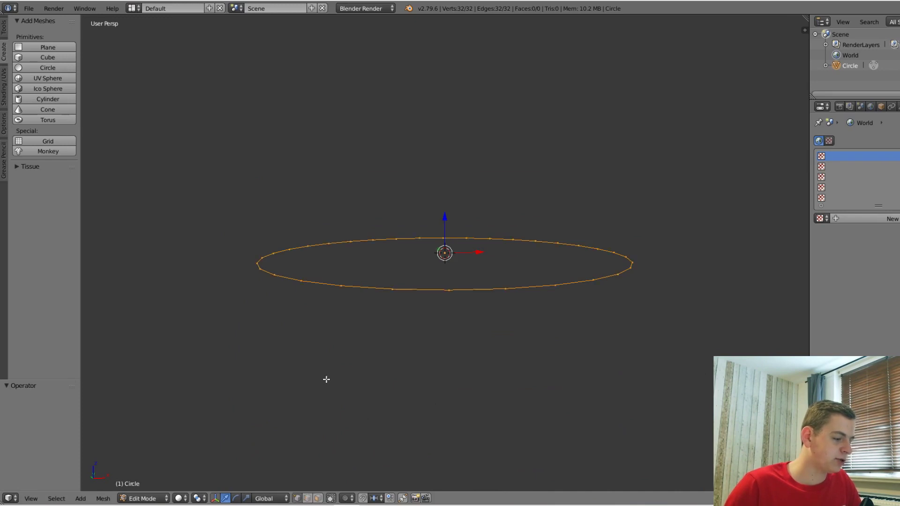
Extrude the circle 150 units downward (-150) into a cylinder wall
{"action": "key", "text": "e"}
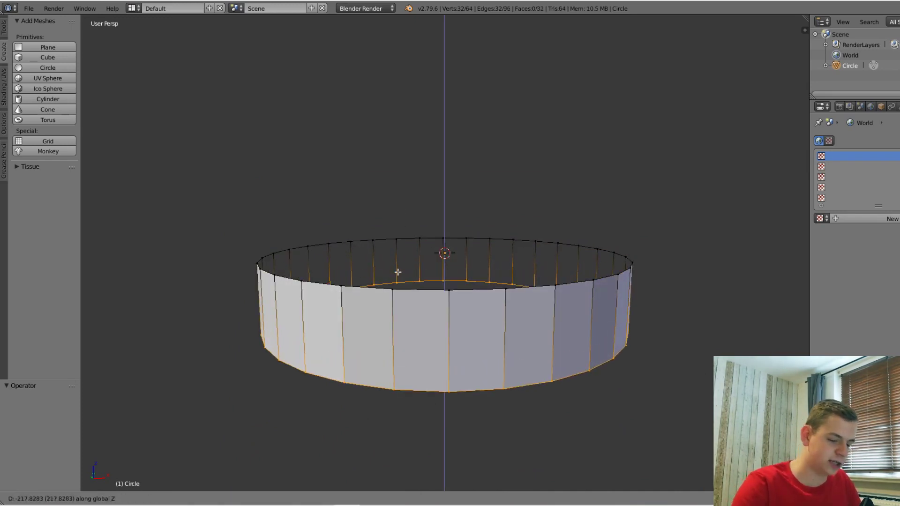
{"action": "type", "text": "-150"}
{"action": "key", "text": "Return"}
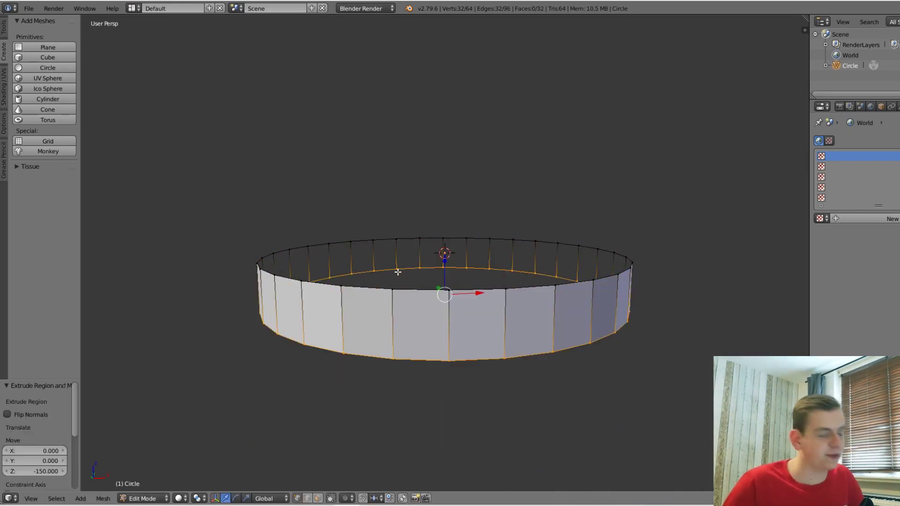
{"action": "middle_click_drag", "start_coordinate": [508, 417], "coordinate": [481, 352]}
Fill the ring's bottom loop and top rim with cap faces
{"action": "key", "text": "f"}
{"action": "key", "text": "a"}
{"action": "middle_click_drag", "start_coordinate": [484, 107], "coordinate": [458, 209]}
{"action": "right_click", "coordinate": [458, 209], "text": "alt"}
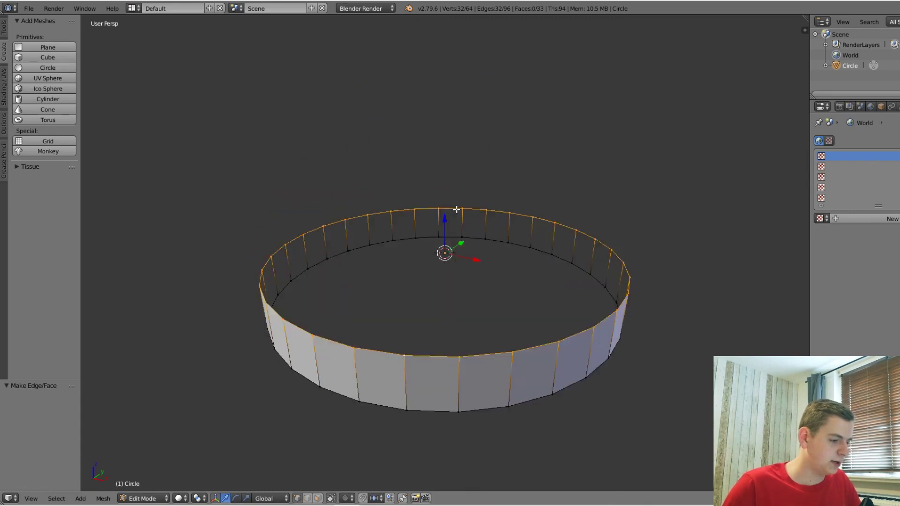
{"action": "key", "text": "f"}
{"action": "key", "text": "a"}
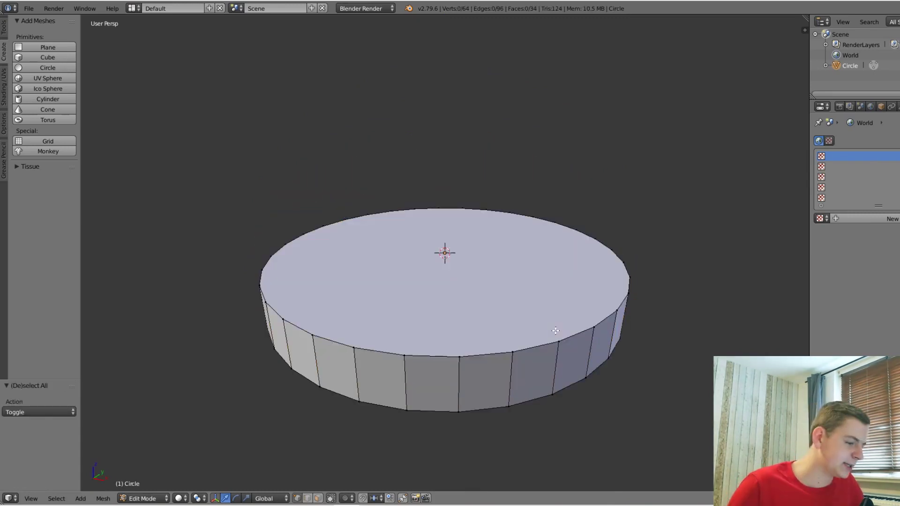
Select the top cap and several side edges, then undo back to the plain circle outline
{"action": "right_click", "coordinate": [482, 344], "text": "alt"}
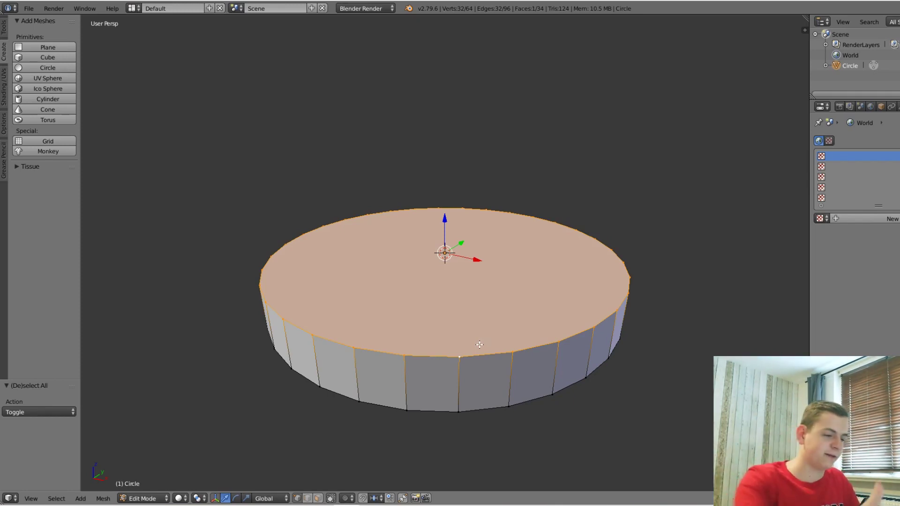
{"action": "right_click", "coordinate": [462, 384]}
{"action": "right_click", "coordinate": [505, 389]}
{"action": "right_click", "coordinate": [553, 373]}
{"action": "right_click", "coordinate": [415, 375]}
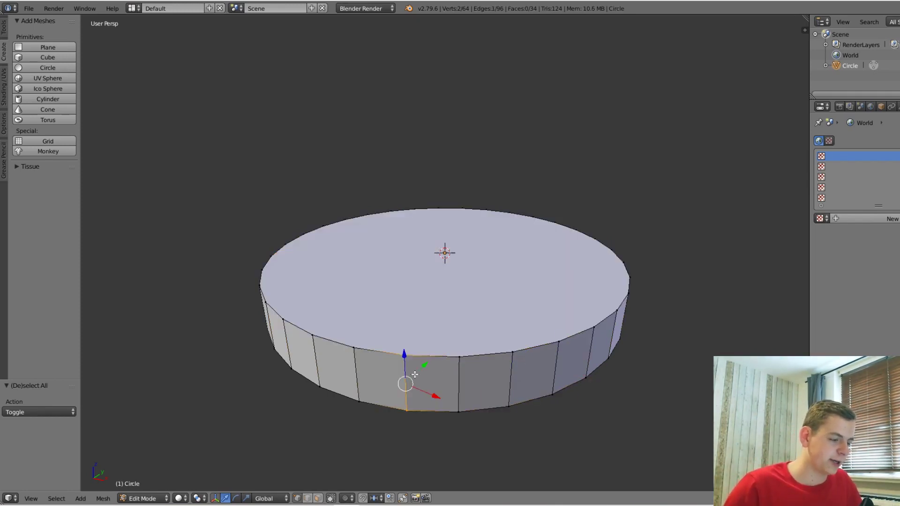
{"action": "key", "text": "a"}
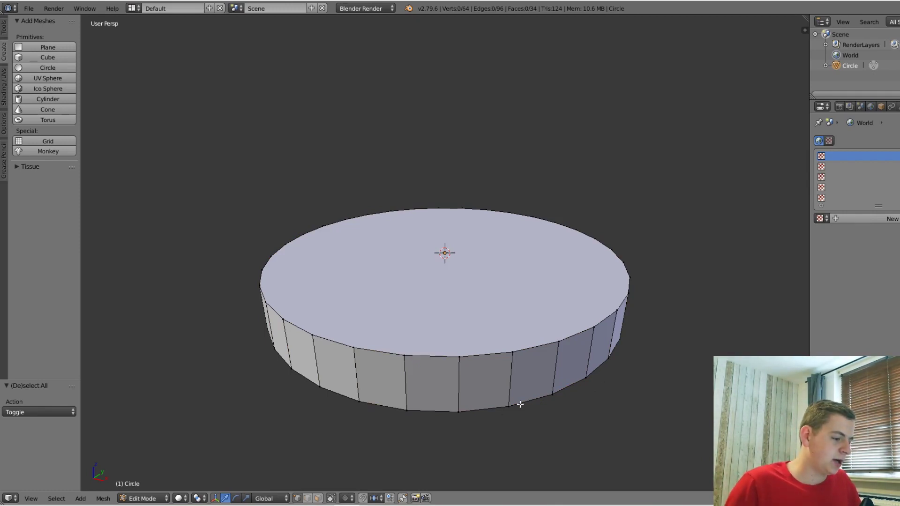
{"action": "right_click", "coordinate": [406, 382]}
{"action": "right_click", "coordinate": [459, 383]}
{"action": "key", "text": "a"}
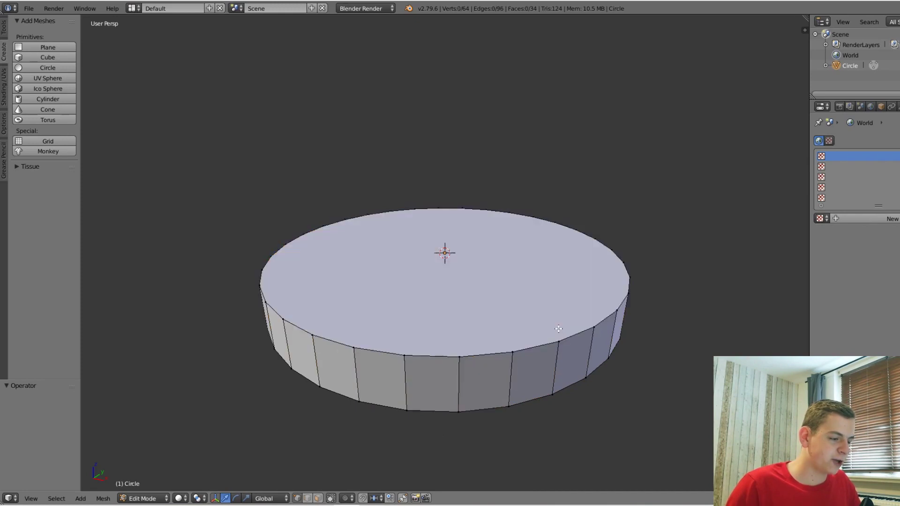
{"action": "right_click", "coordinate": [558, 329], "text": "alt"}
{"action": "key", "text": "ctrl+z"}
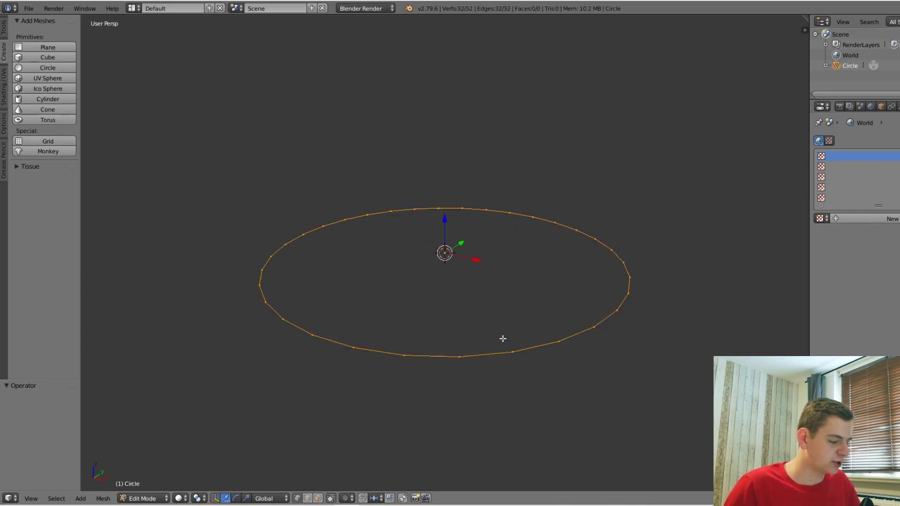
Fill the circle, extrude it -150 into a closed cylinder, and return to object mode
{"action": "key", "text": "f"}
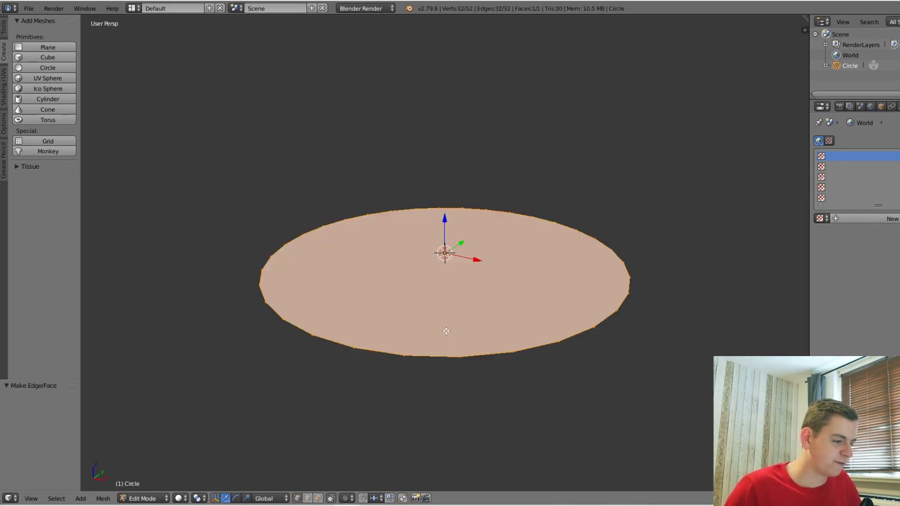
{"action": "middle_click_drag", "start_coordinate": [446, 331], "coordinate": [488, 238]}
{"action": "type", "text": "e"}
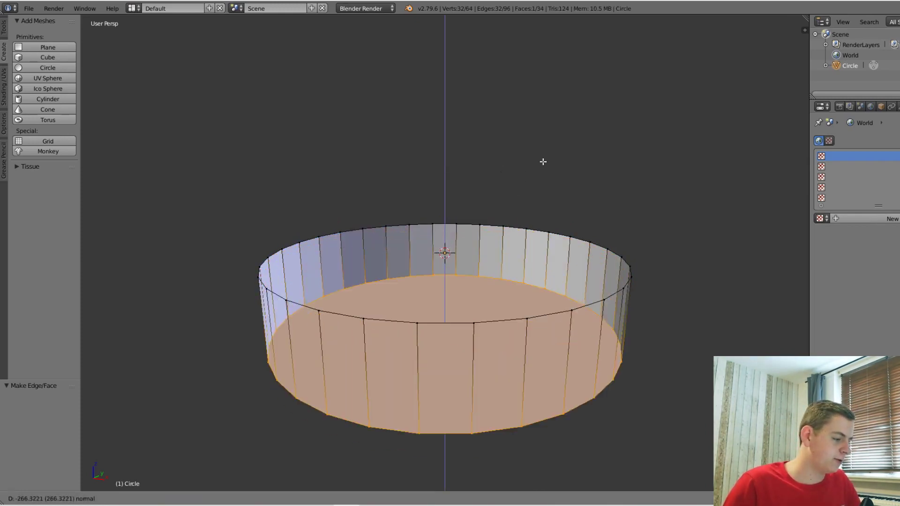
{"action": "type", "text": "-150"}
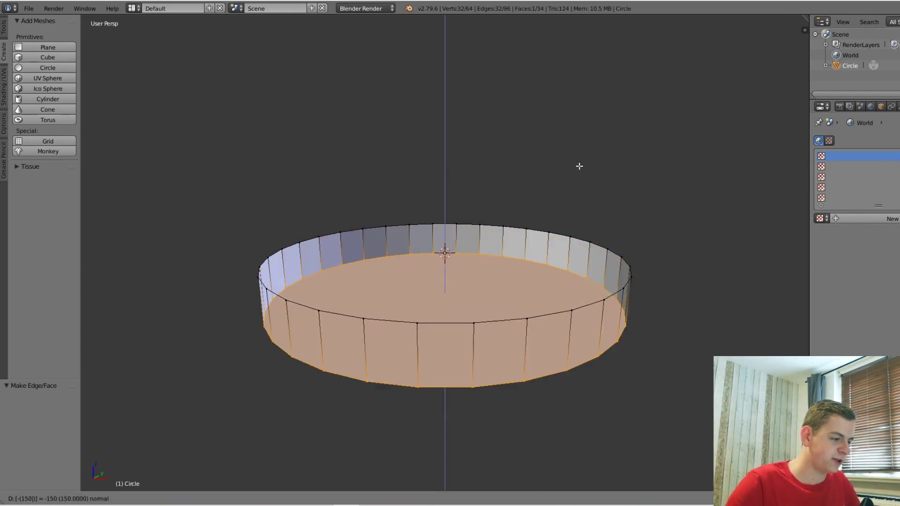
{"action": "key", "text": "Return"}
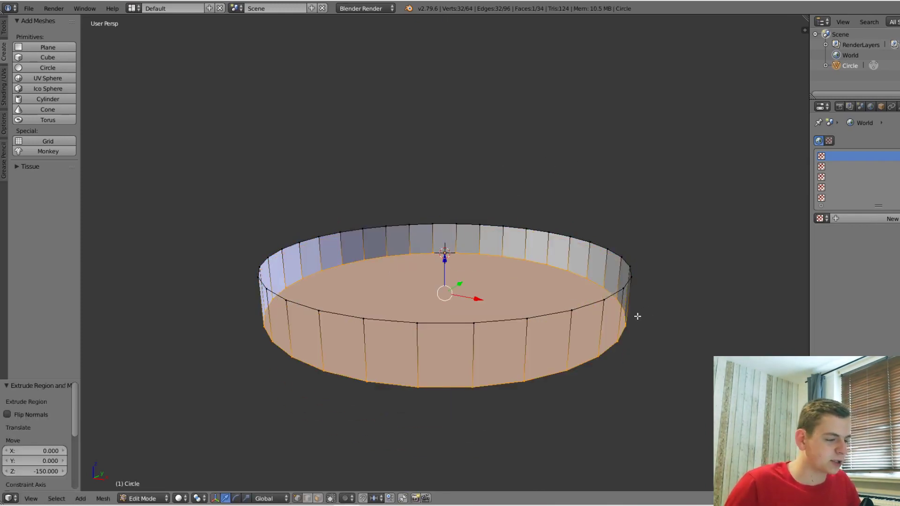
{"action": "key", "text": "Tab"}
{"action": "middle_click_drag", "start_coordinate": [395, 321], "coordinate": [464, 318]}
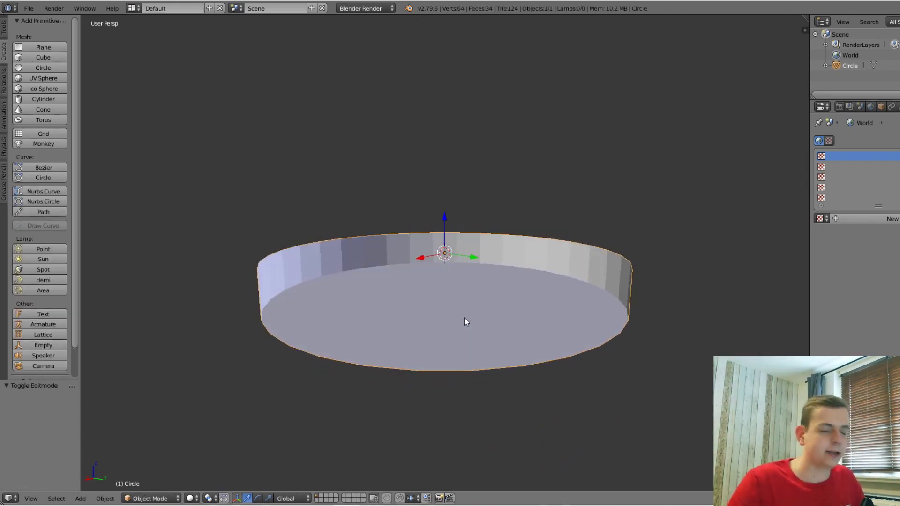
{"action": "scroll", "coordinate": [465, 317], "scroll_direction": "up", "scroll_amount": 5}
{"action": "middle_click_drag", "start_coordinate": [544, 330], "coordinate": [502, 253]}
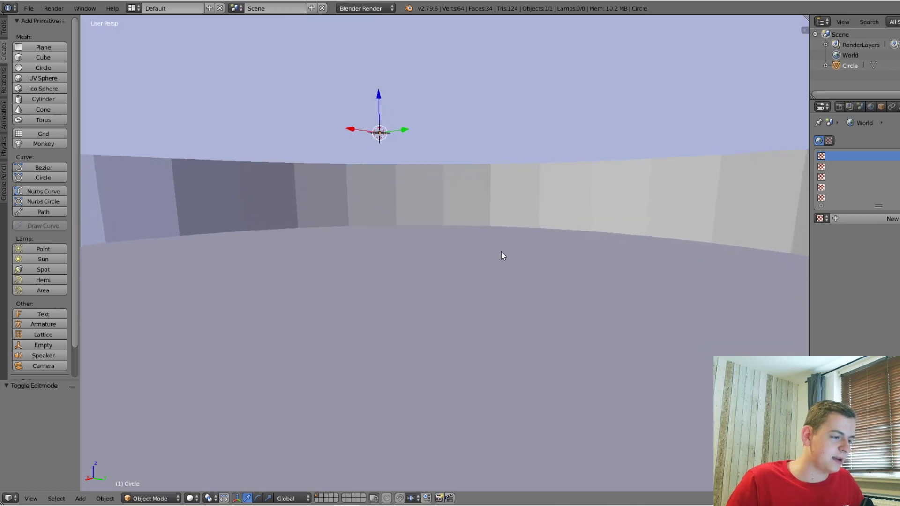
{"action": "middle_click_drag", "start_coordinate": [519, 328], "coordinate": [108, 336]}
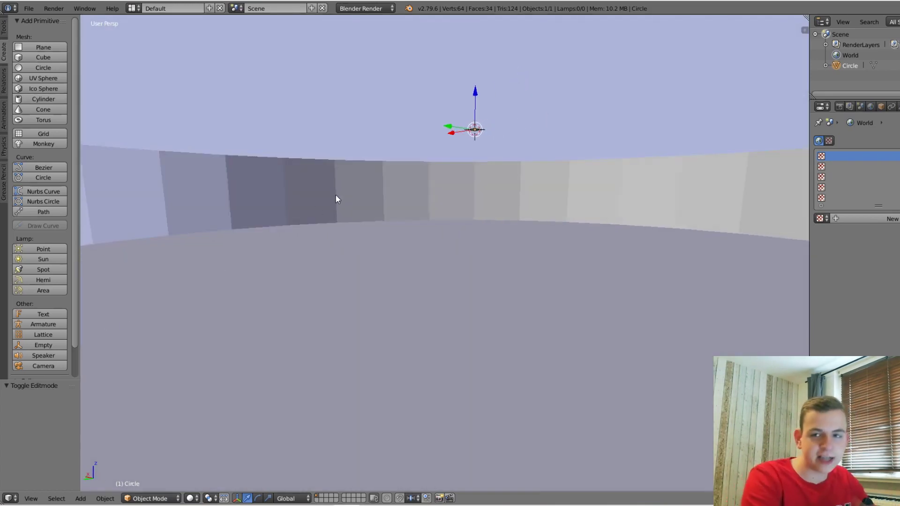
{"action": "scroll", "coordinate": [498, 245], "scroll_direction": "down", "scroll_amount": 5}
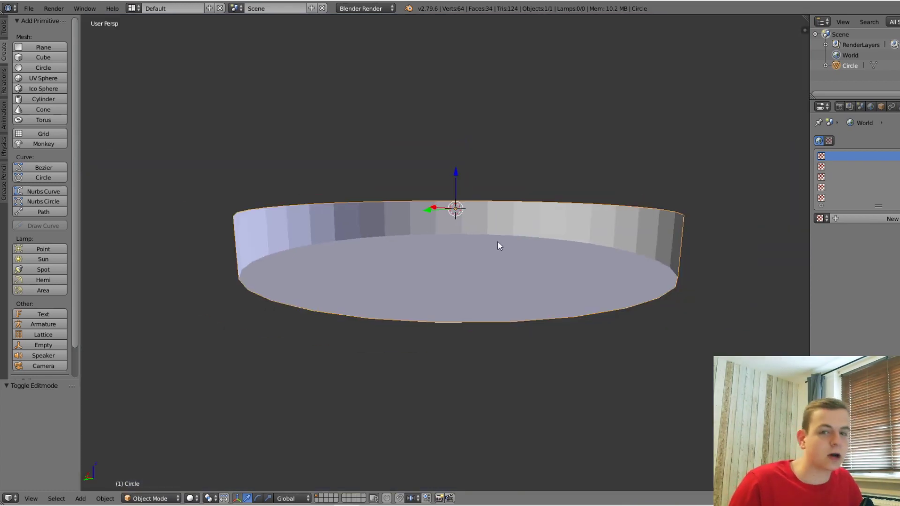
{"action": "scroll", "coordinate": [649, 261], "scroll_direction": "down", "scroll_amount": 2}
{"action": "key", "text": "Tab"}
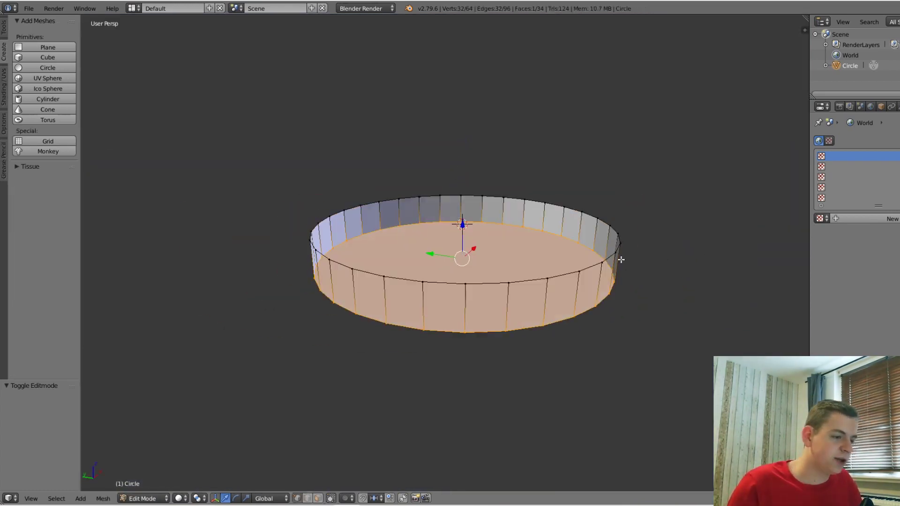
{"action": "key", "text": "a"}
{"action": "key", "text": "a"}
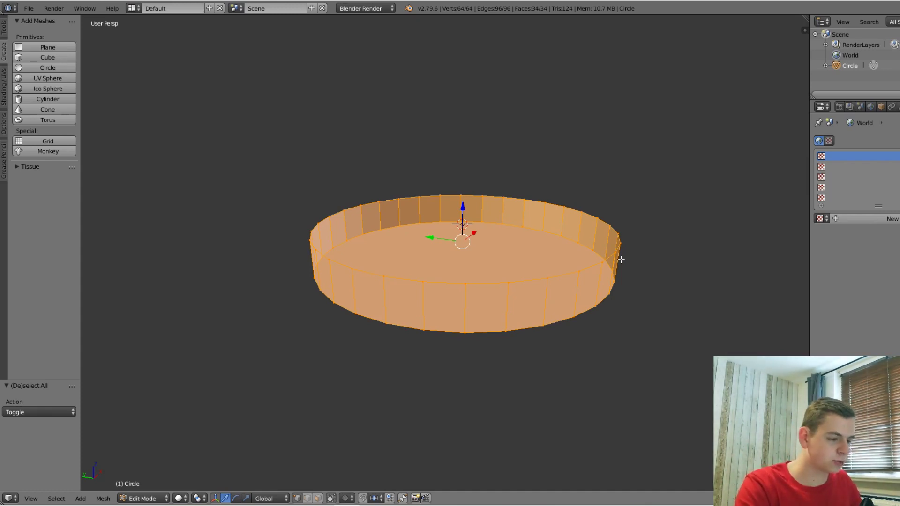
{"action": "key", "text": "ctrl+b"}
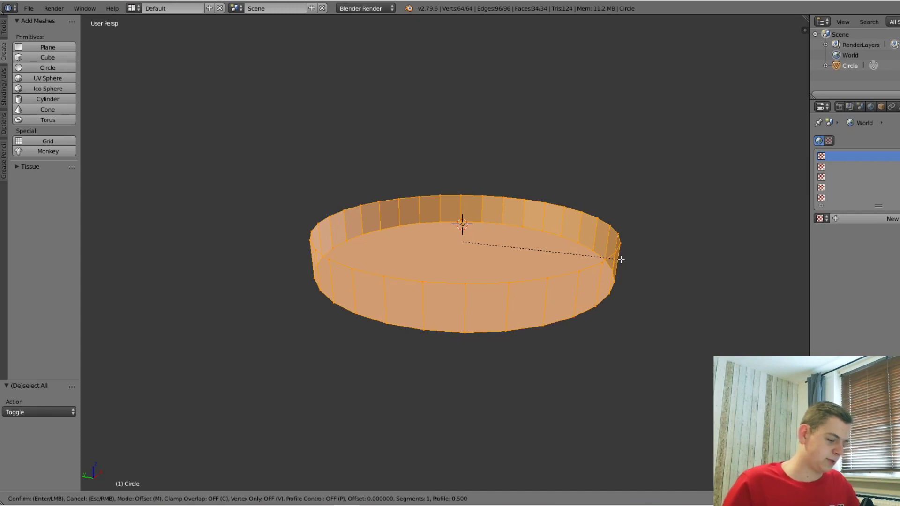
{"action": "key", "text": "Escape"}
{"action": "key", "text": "a"}
{"action": "key", "text": "Tab"}
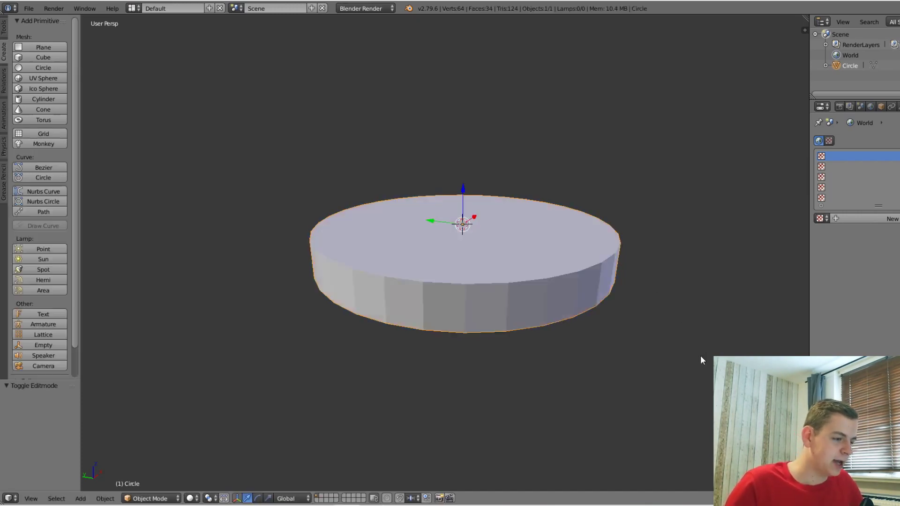
{"action": "middle_click_drag", "start_coordinate": [506, 345], "coordinate": [469, 294]}
{"action": "scroll", "coordinate": [468, 294], "scroll_direction": "up", "scroll_amount": 2}
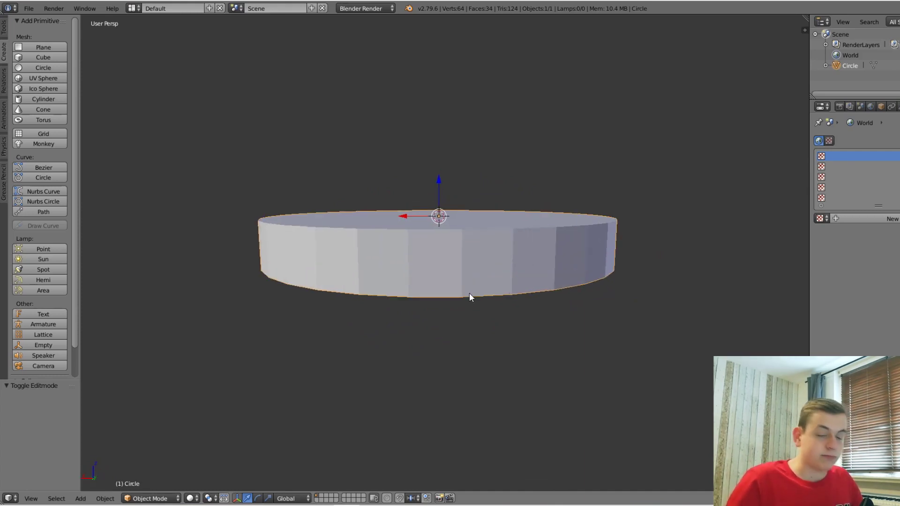
{"action": "mouse_move", "coordinate": [483, 247]}
{"action": "middle_mouse_down"}
{"action": "mouse_move", "coordinate": [444, 261]}
{"action": "mouse_move", "coordinate": [491, 260]}
{"action": "middle_mouse_up"}
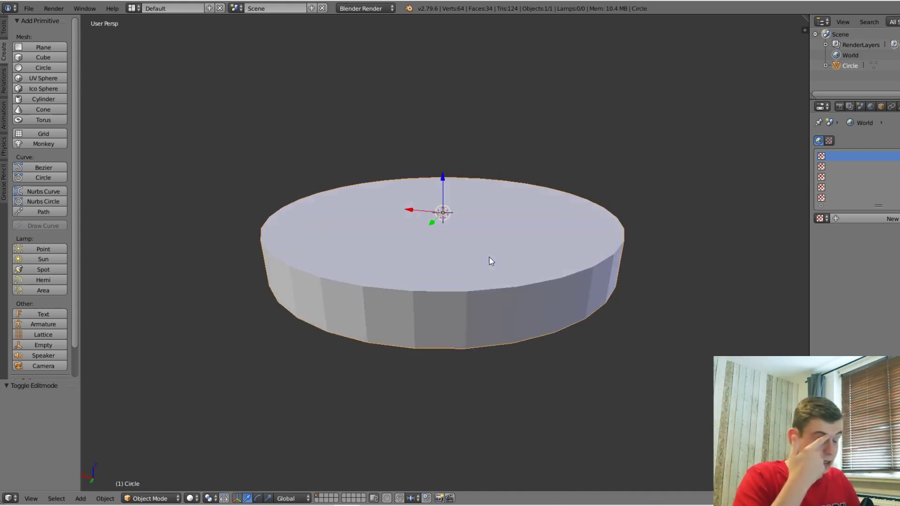